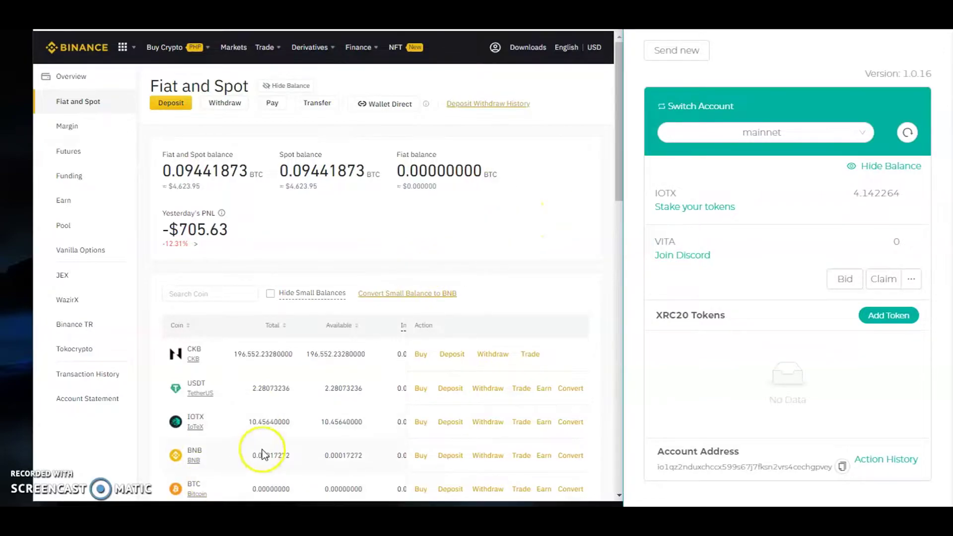
Step: Check the IOTX total balance in Binance, glancing over at the ioPay wallet window
drag(250, 425, 284, 425)
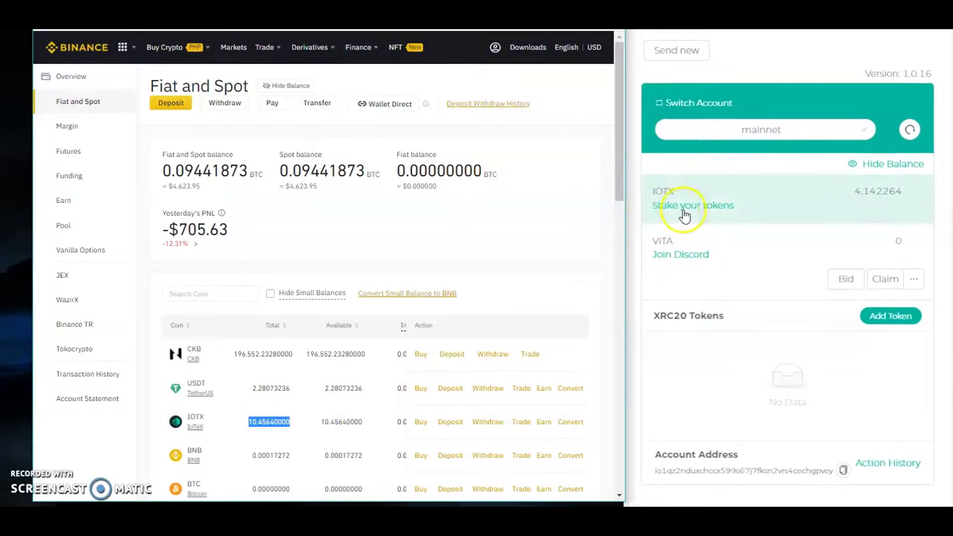
click(861, 199)
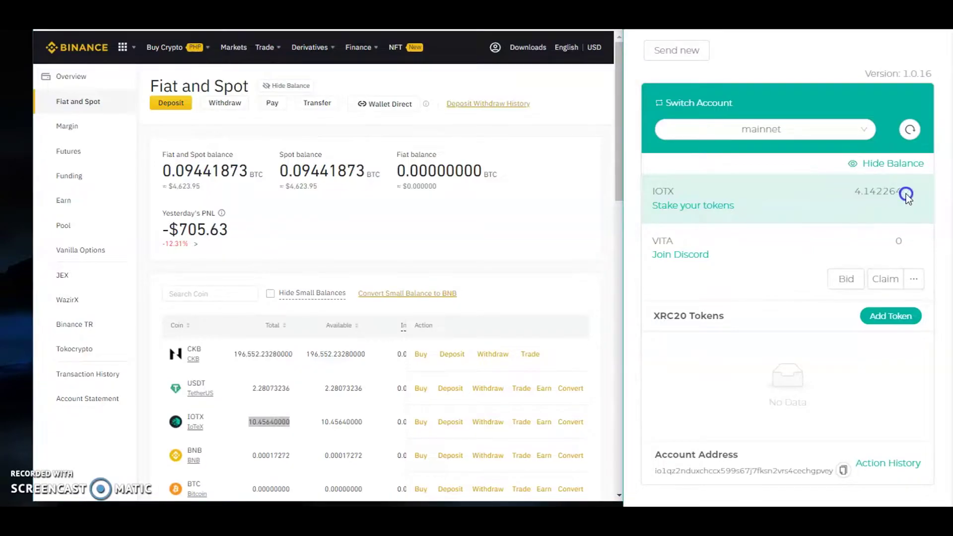
click(571, 271)
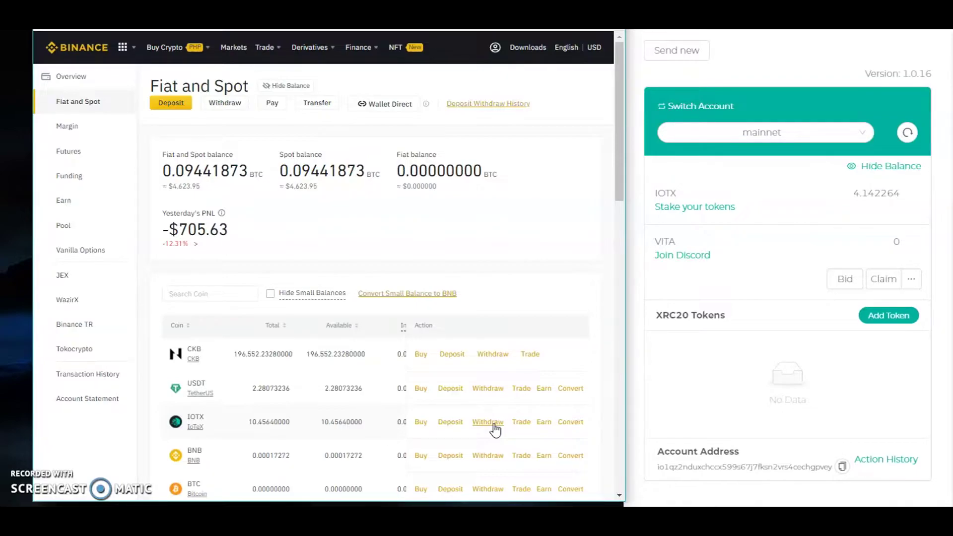
Step: Search the coins for 'iotex' and start an IOTX withdrawal on the IOTX IoTeX network
click(236, 321)
click(214, 294)
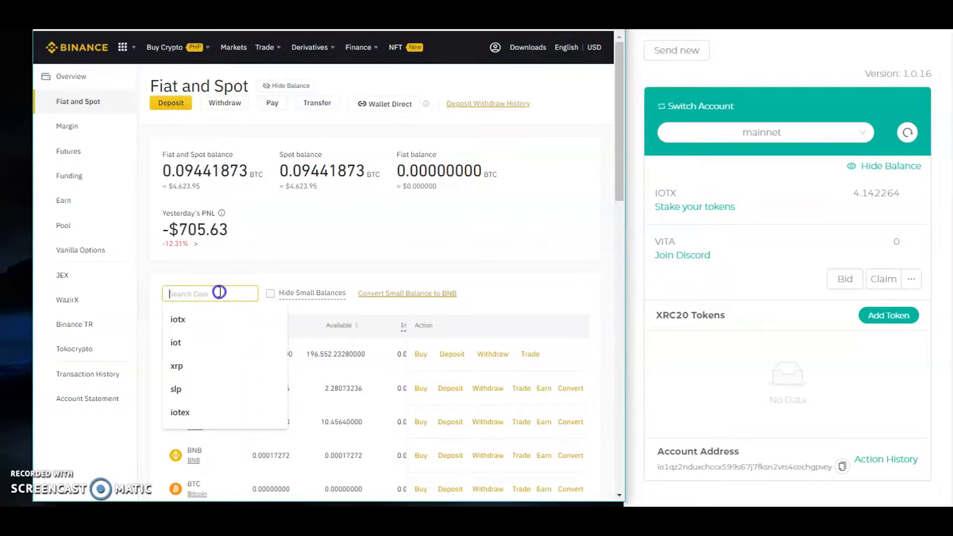
text(iotex)
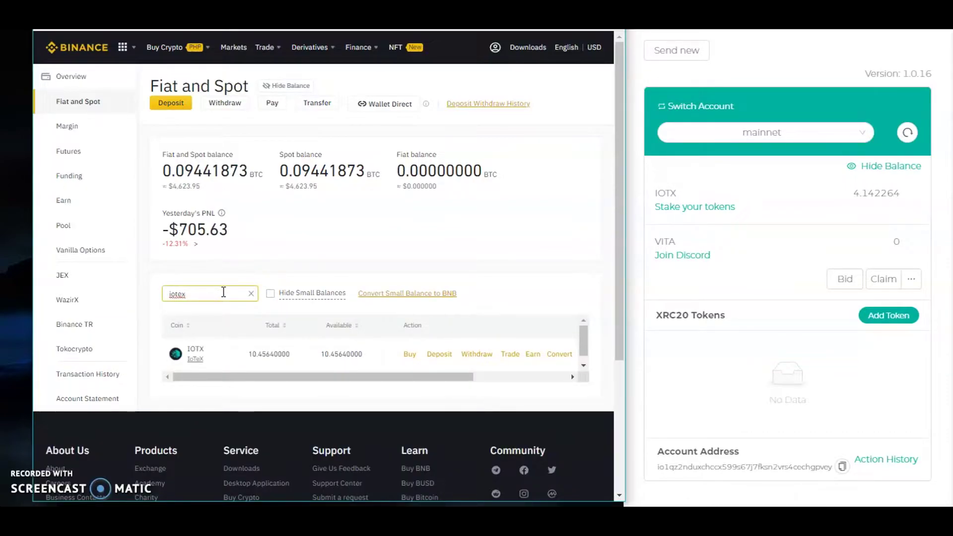
click(477, 364)
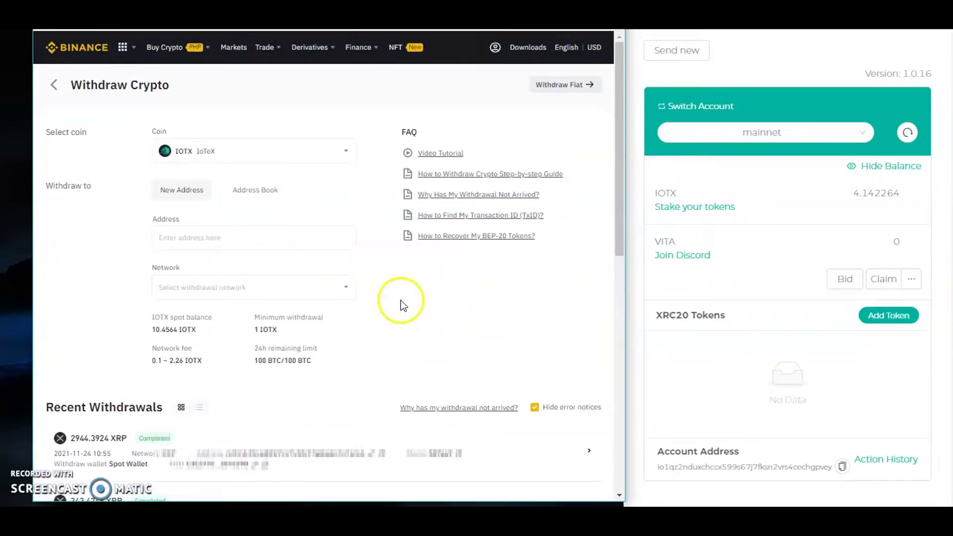
click(245, 235)
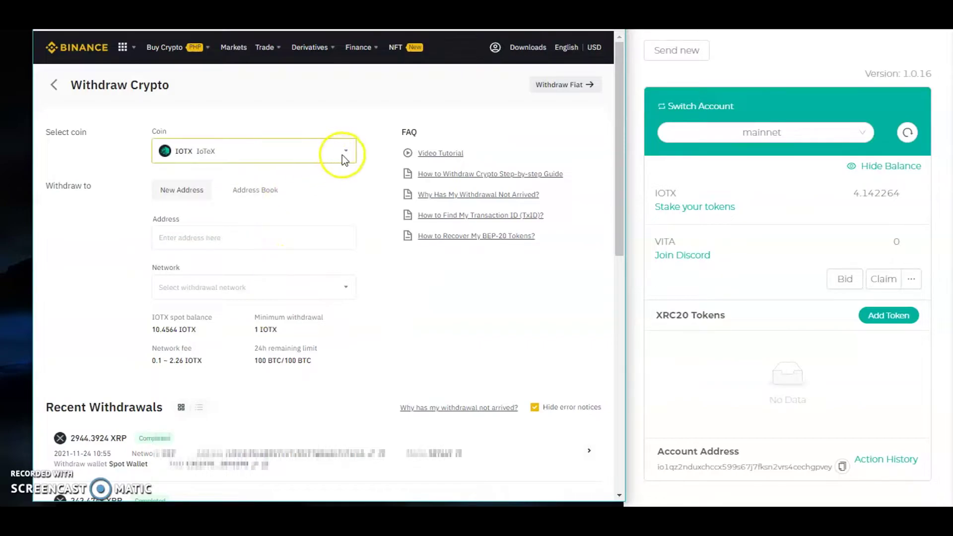
click(346, 290)
click(235, 315)
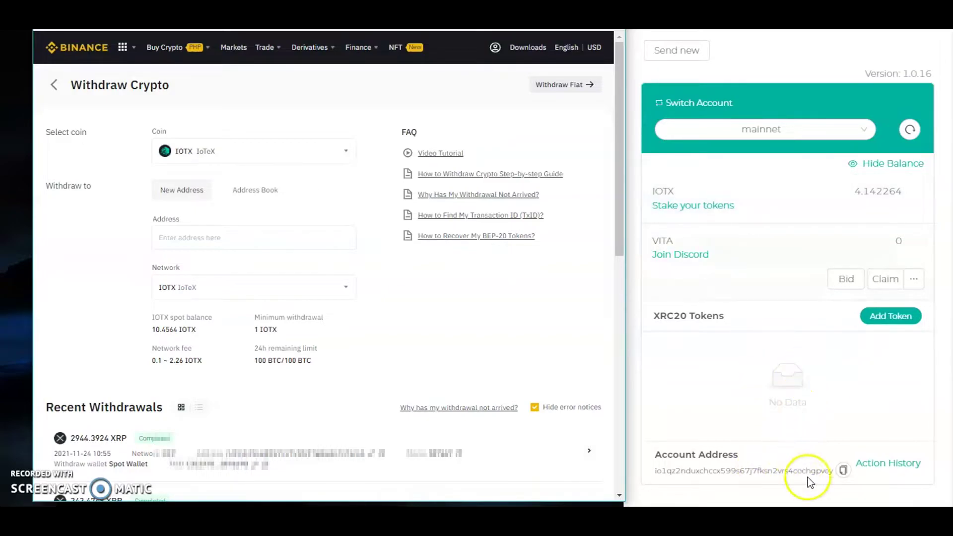
Step: Copy the ioPay account address and paste it as the withdrawal's destination address
click(756, 476)
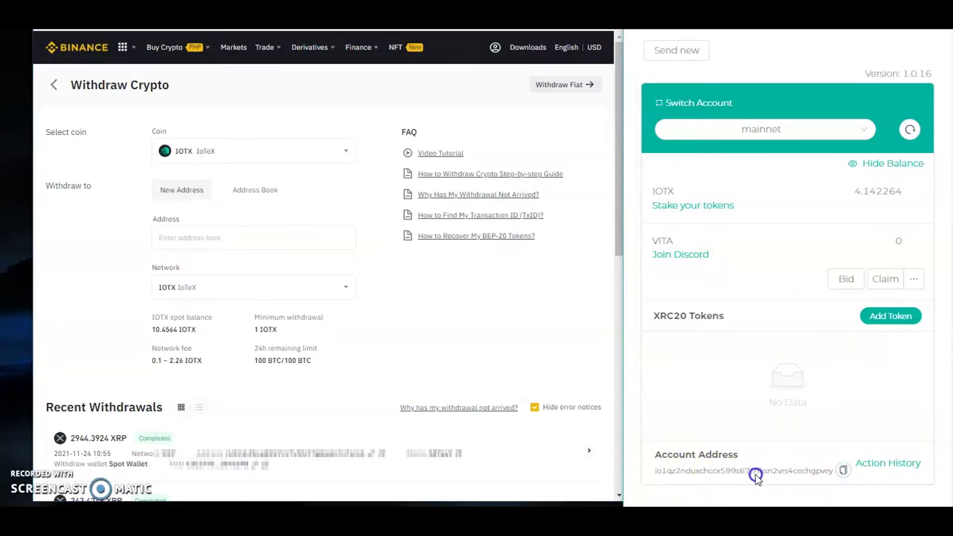
click(842, 470)
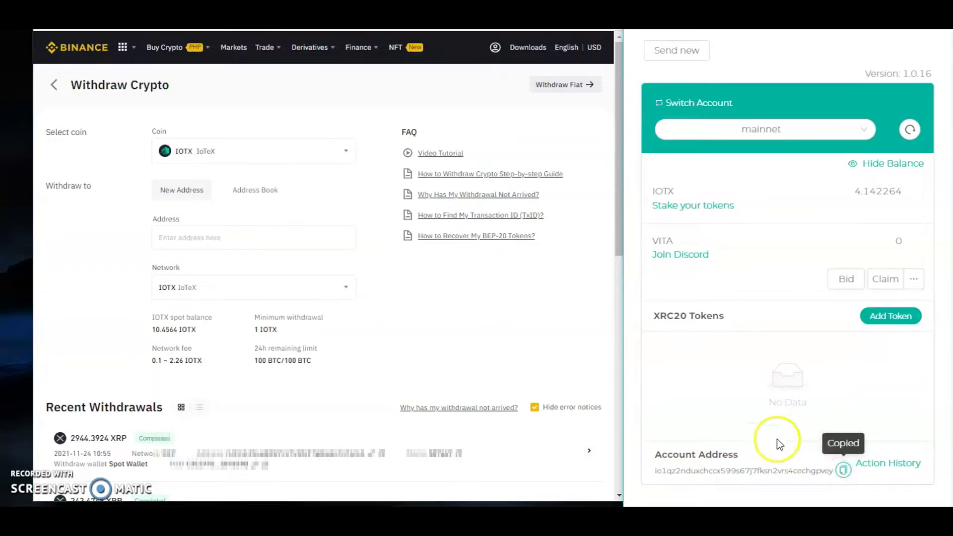
click(240, 241)
right_click(241, 240)
click(275, 342)
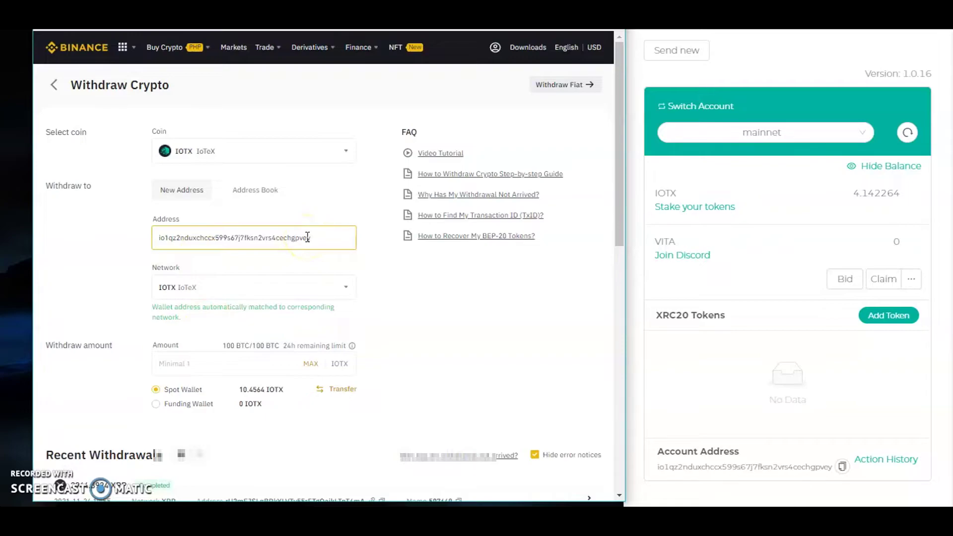
Step: Set the withdrawal amount to 10 IOTX
click(212, 364)
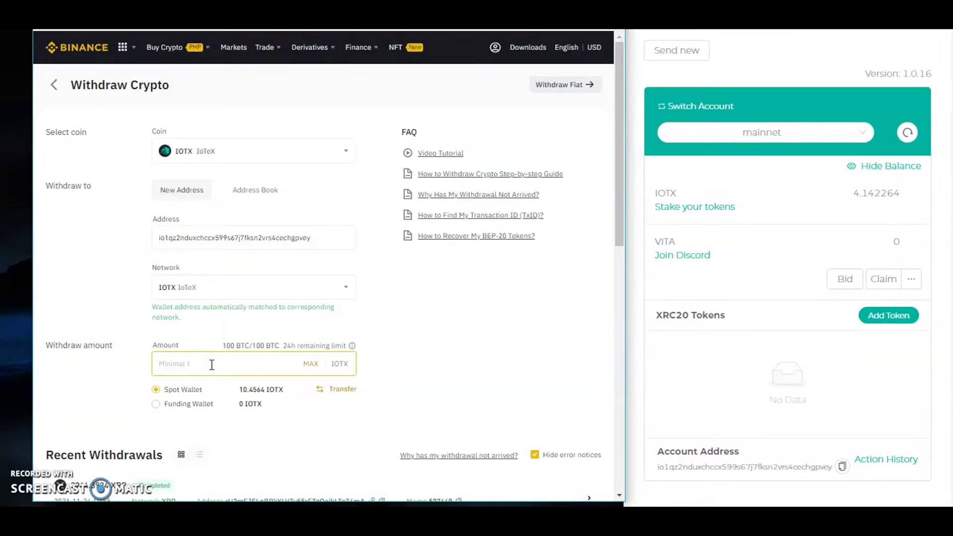
text(10)
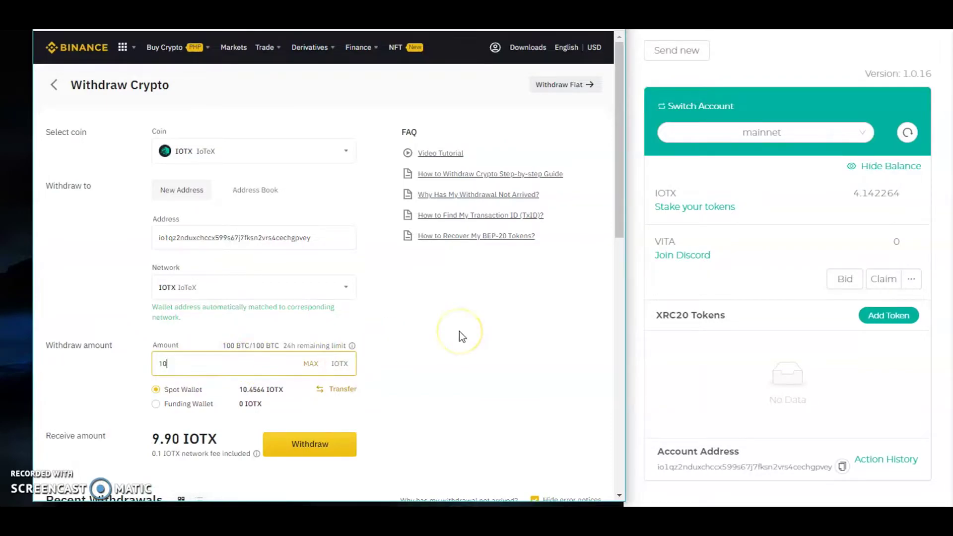
scroll(459, 336, down, 1)
click(161, 376)
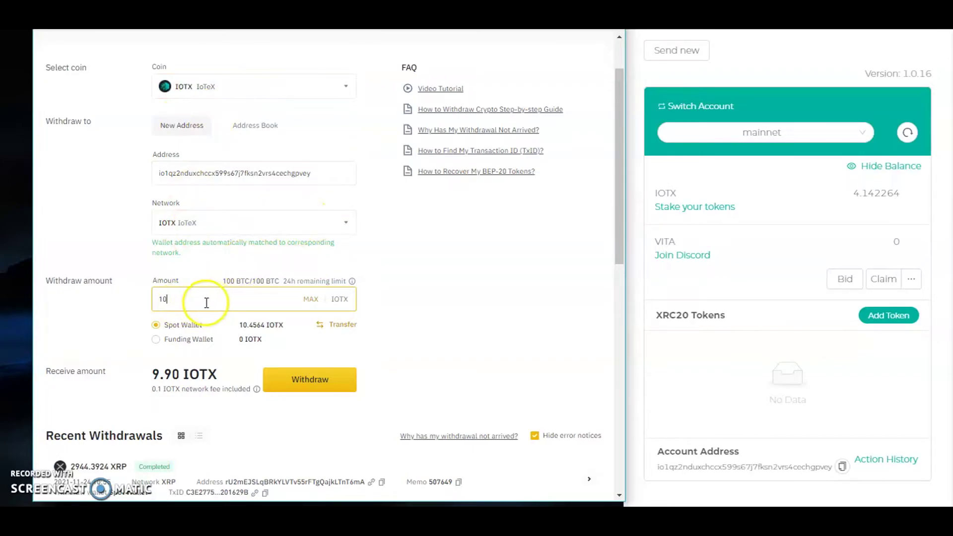
click(192, 301)
Step: Submit the 10 IOTX withdrawal and accept the 9.90 IOTX summary
click(316, 387)
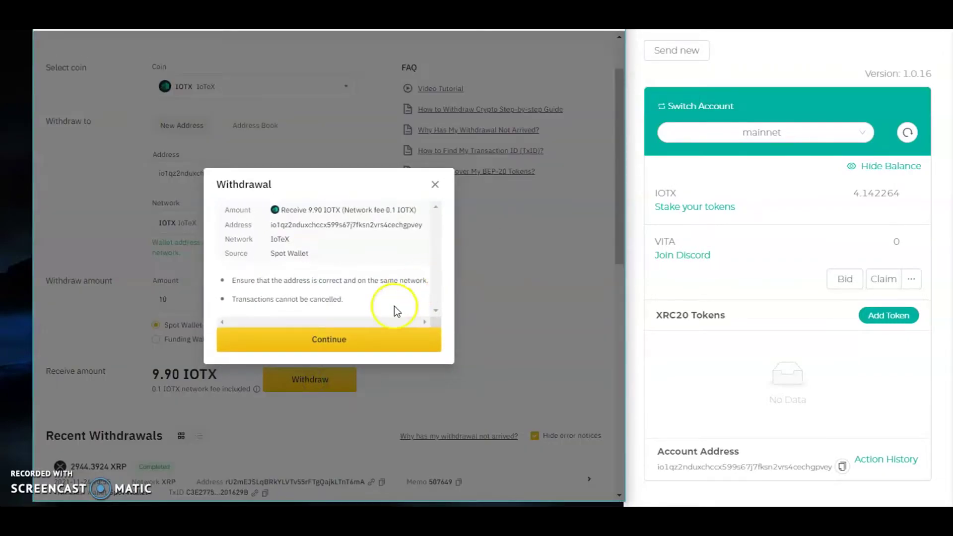
click(351, 347)
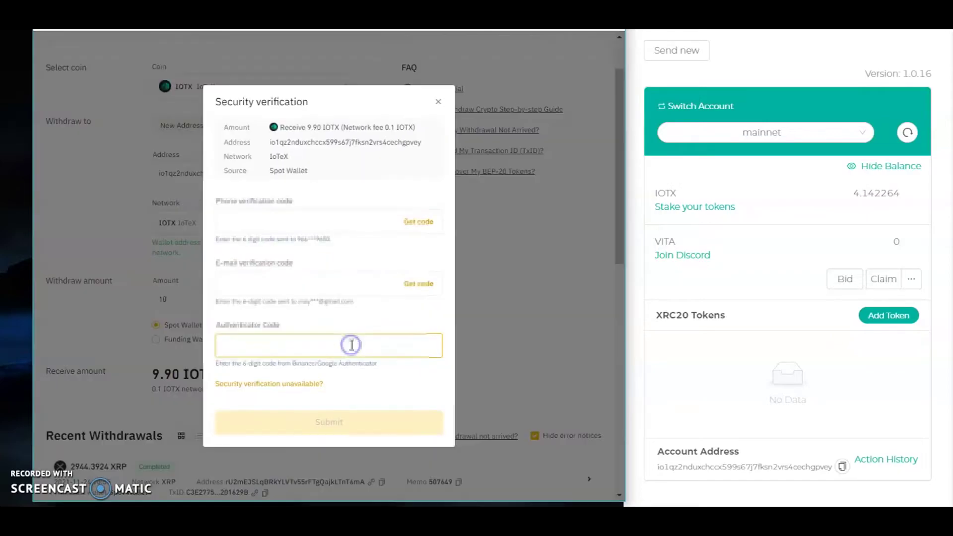
click(522, 201)
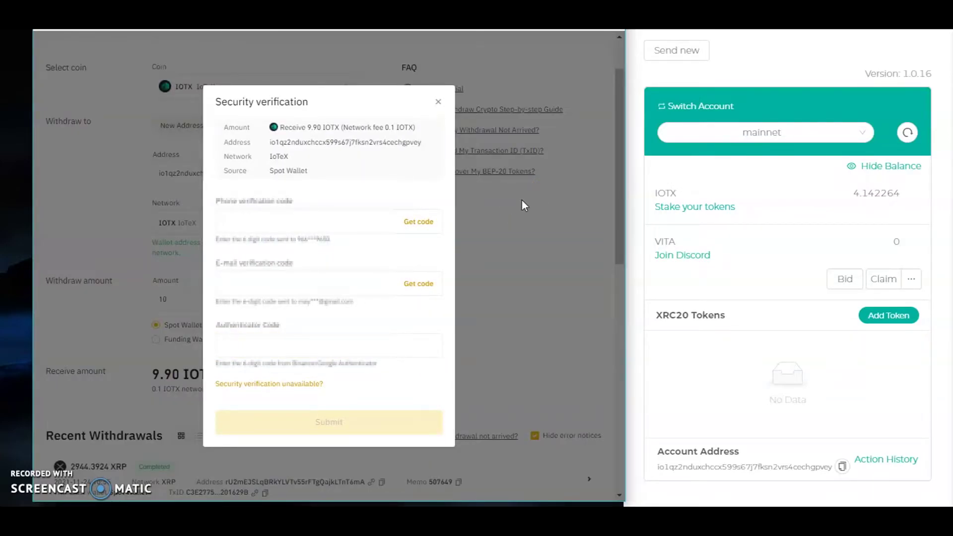
Step: Enter the authenticator code in the Security verification dialog
click(395, 219)
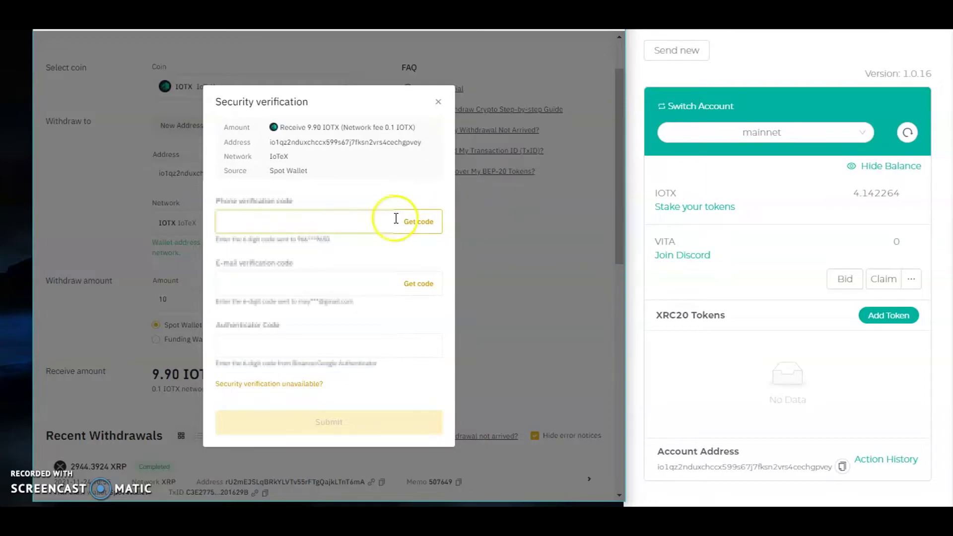
click(332, 349)
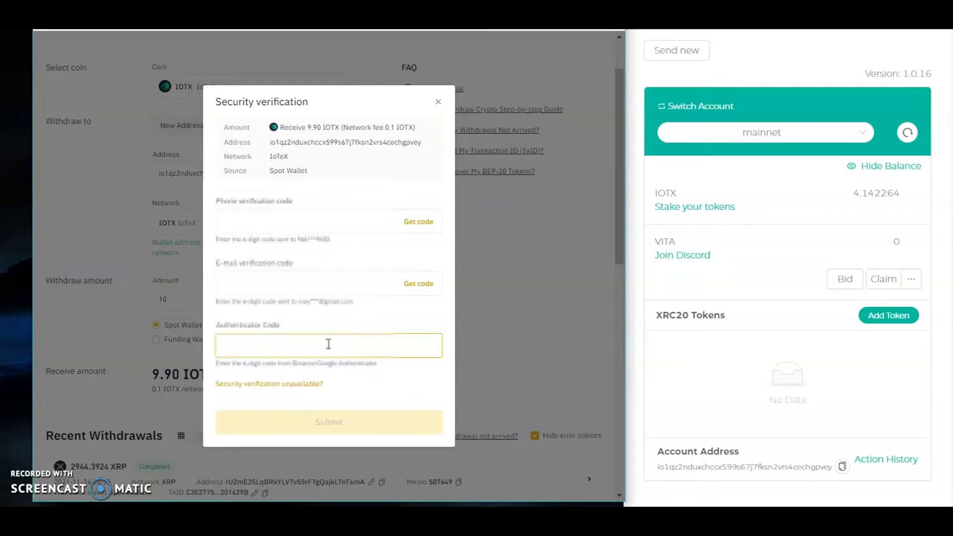
click(329, 344)
click(288, 213)
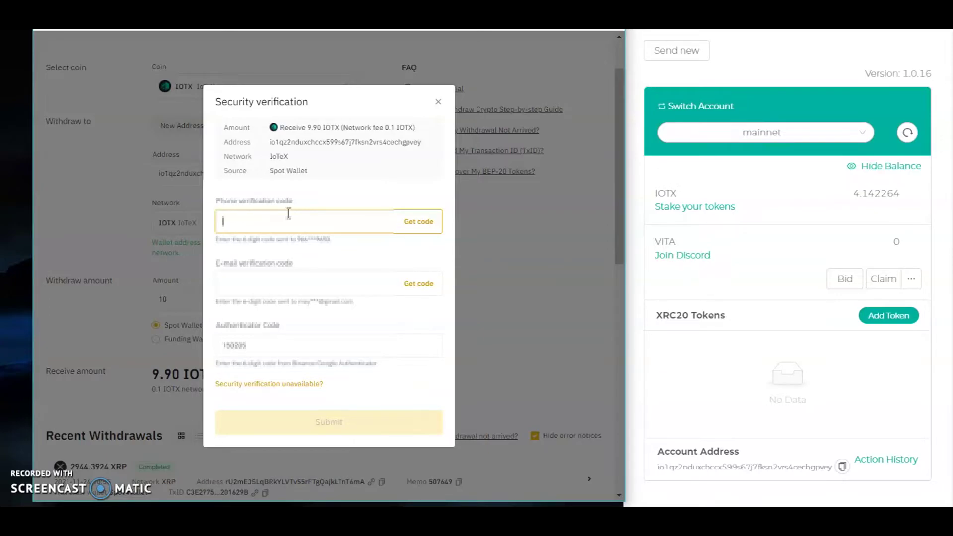
Step: Request phone and e-mail verification codes and enter the phone code
click(411, 225)
click(418, 279)
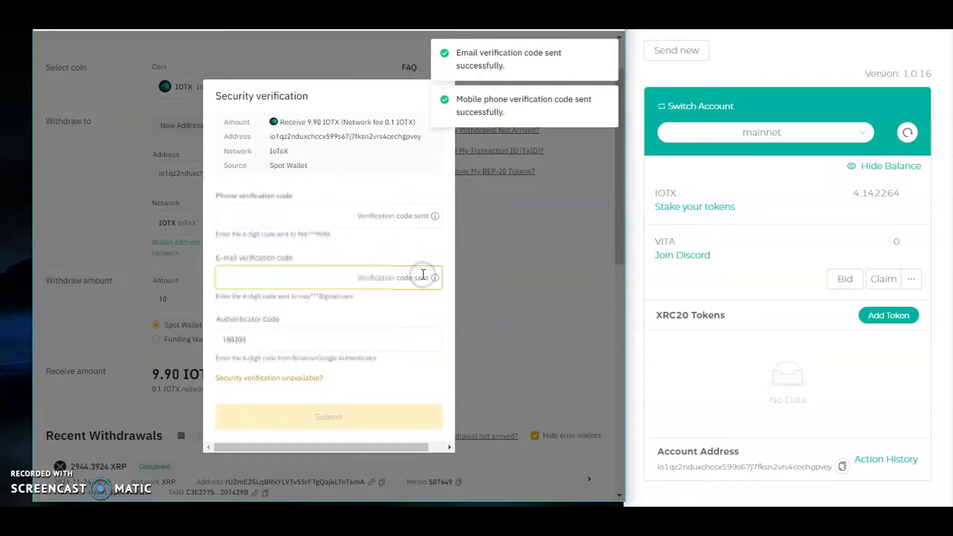
click(290, 278)
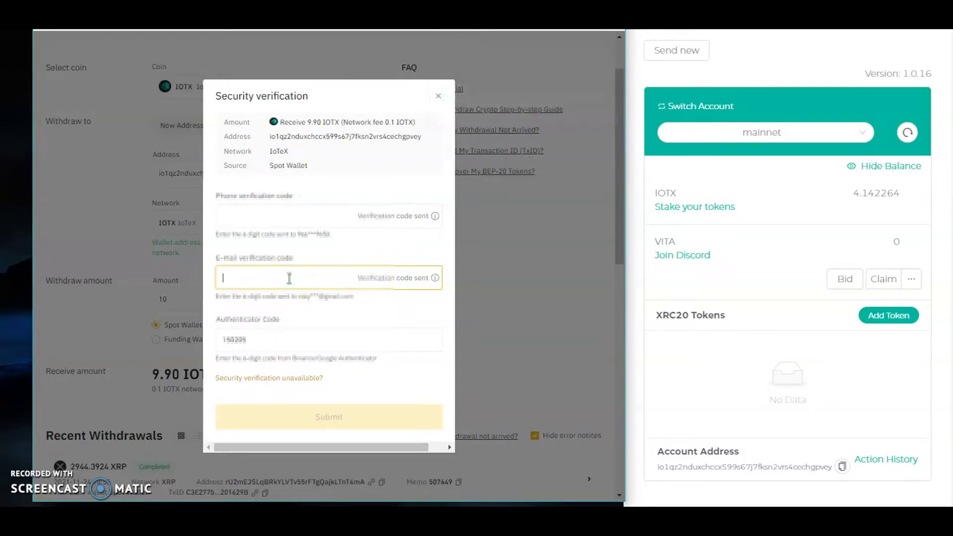
click(286, 269)
click(286, 271)
click(278, 292)
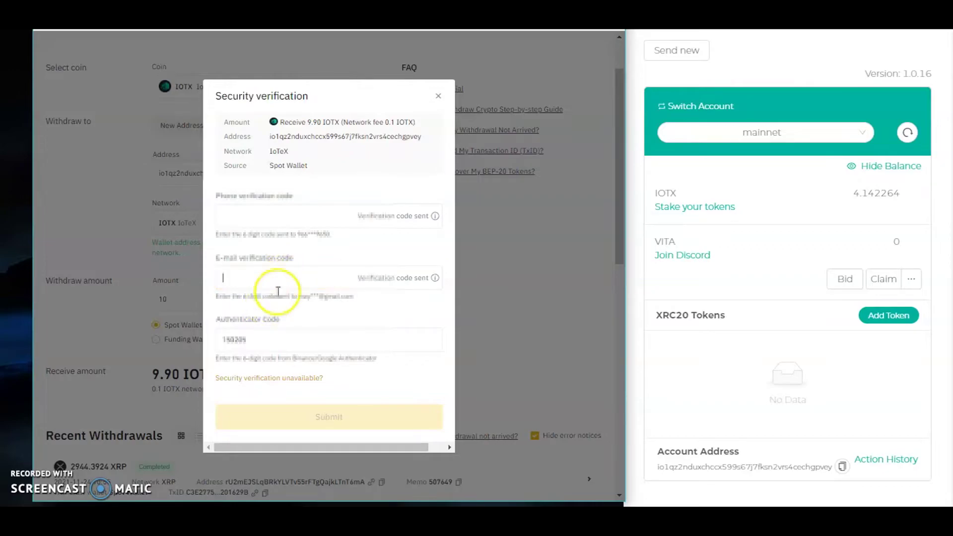
click(291, 216)
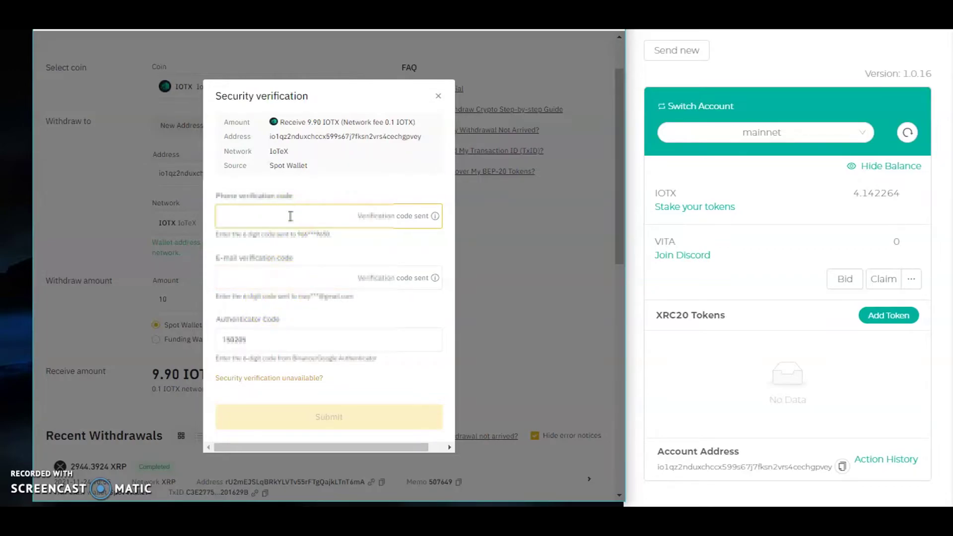
click(319, 270)
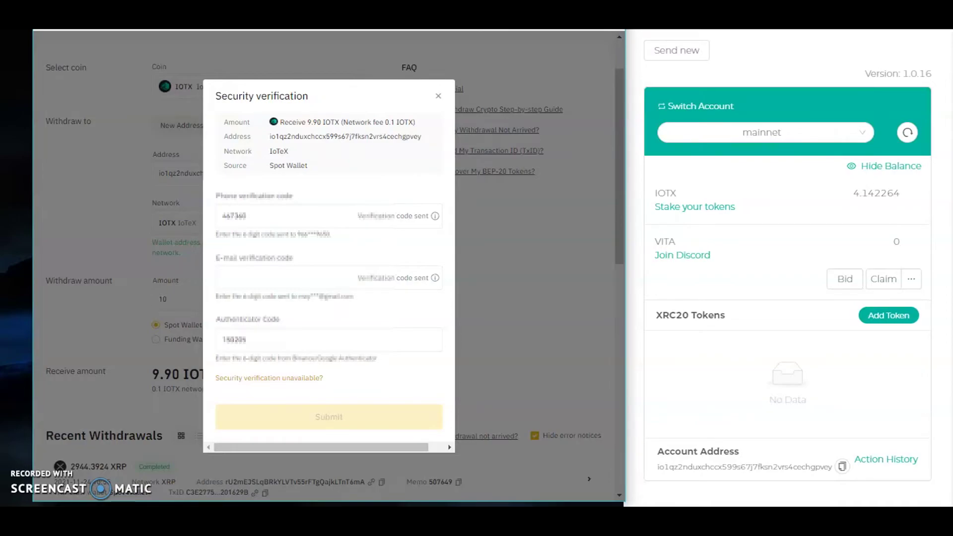
Step: Paste the e-mail code, replace the authenticator code with a fresh one, and submit
click(251, 279)
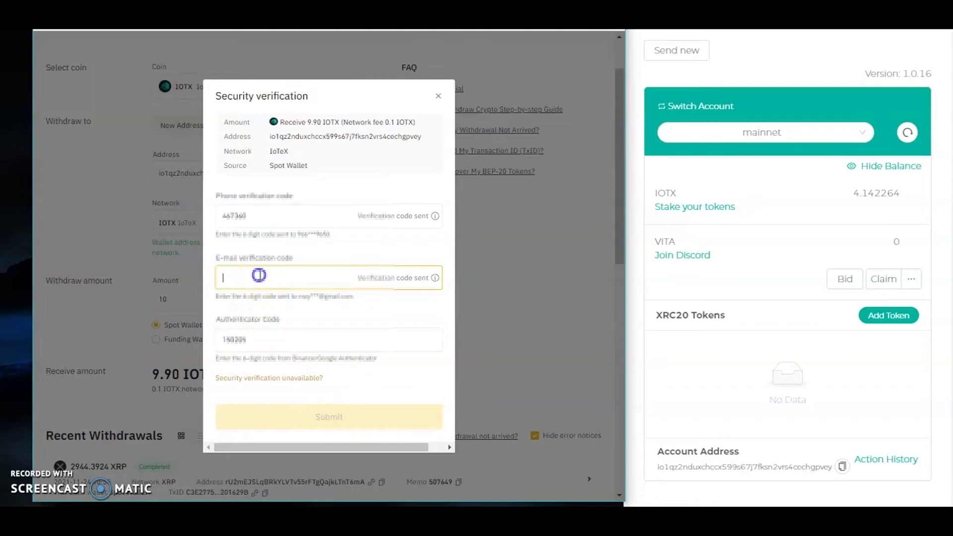
key(ctrl+v)
click(246, 271)
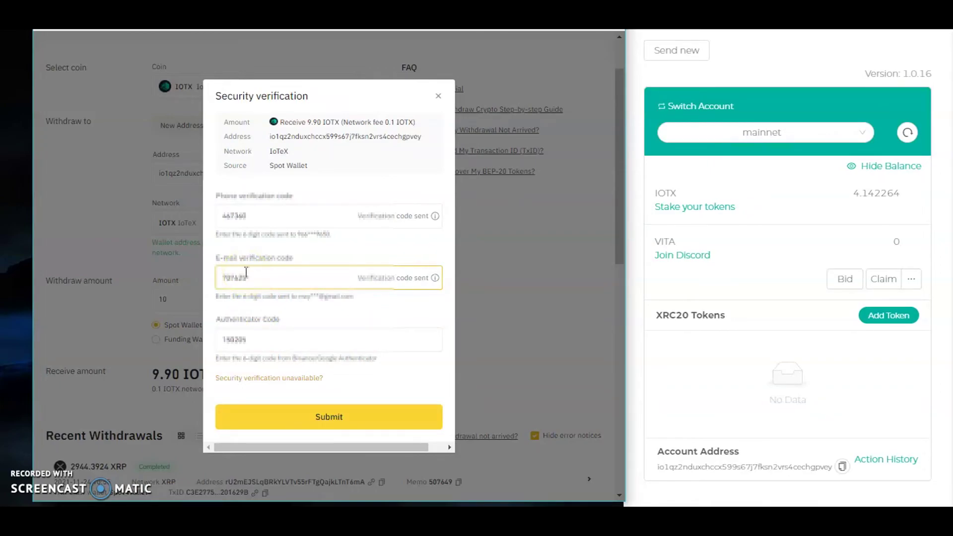
double_click(223, 340)
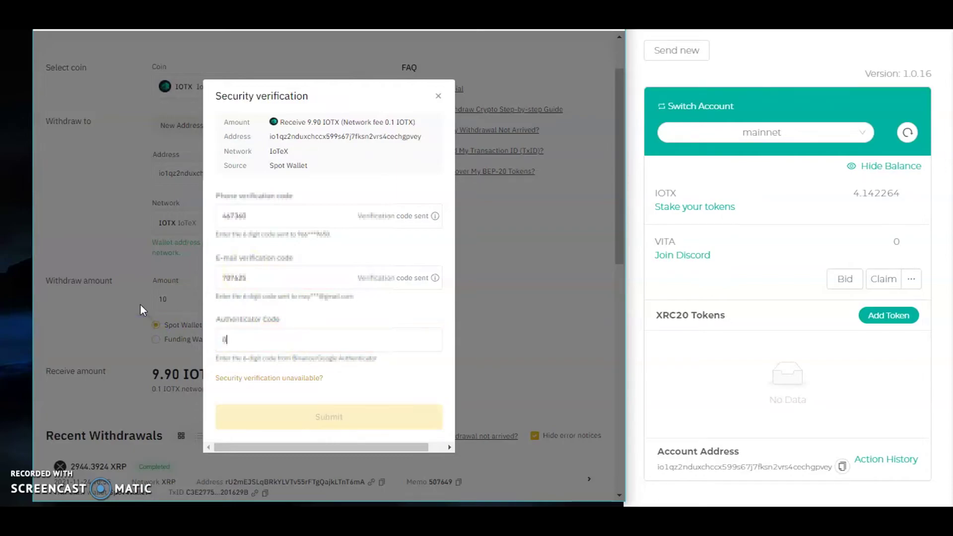
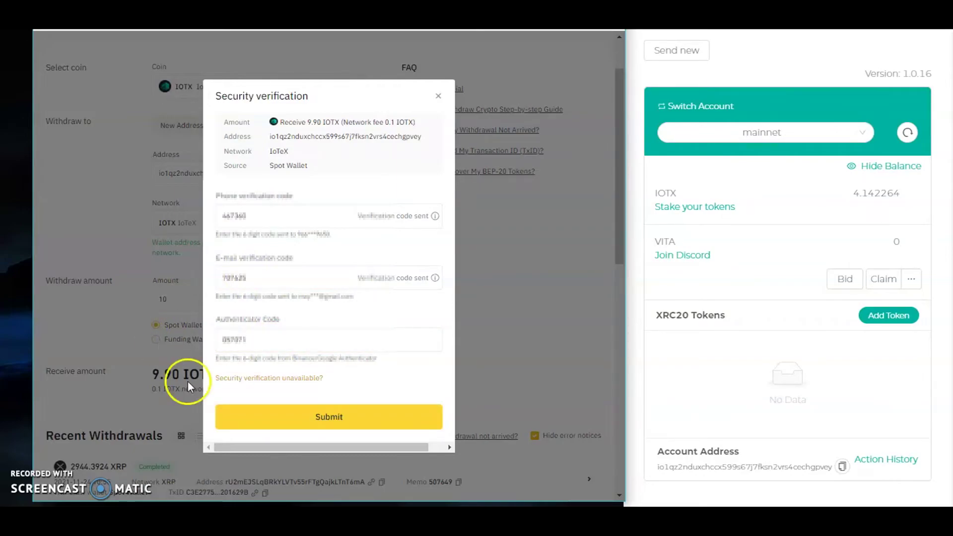
click(320, 418)
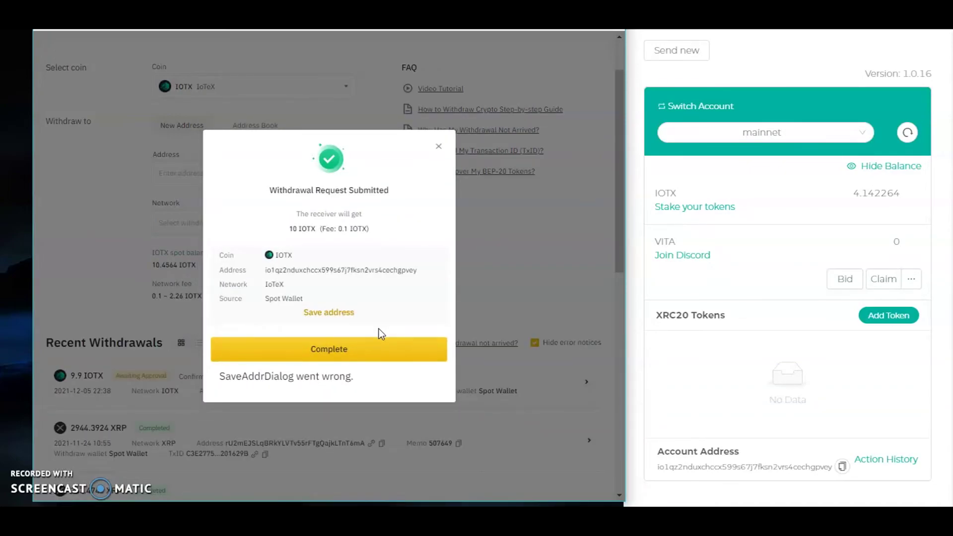
Step: Close the Withdrawal Request Submitted dialog, then refresh the ioPay wallet balances
click(347, 354)
click(367, 308)
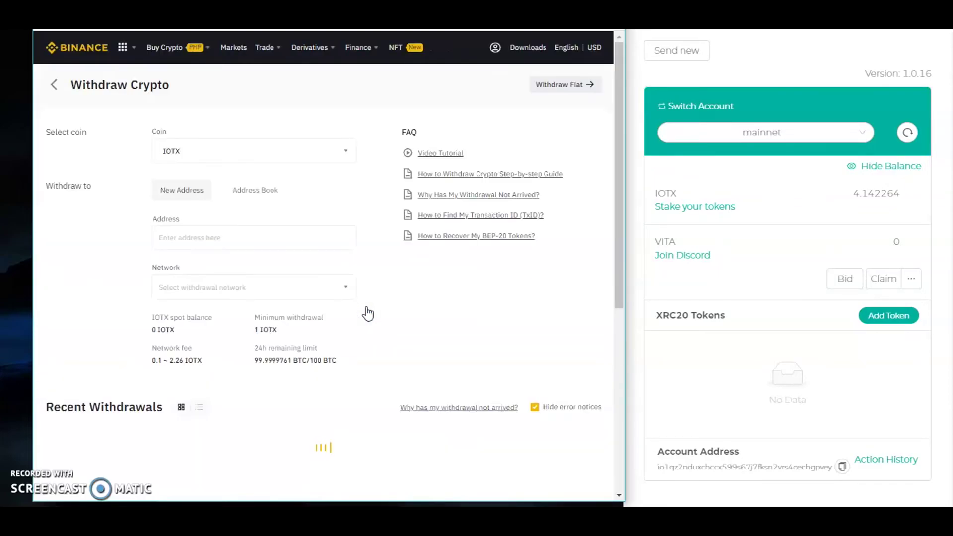
click(655, 257)
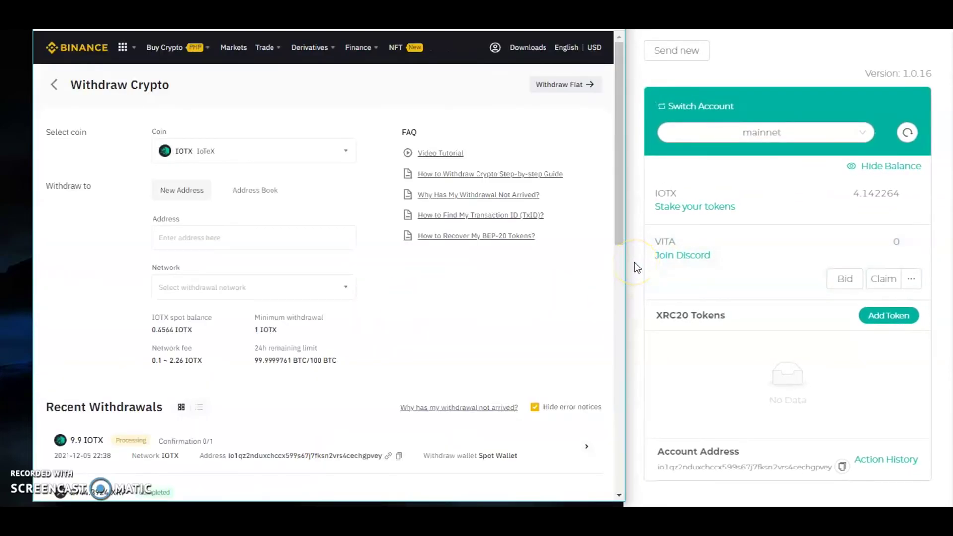
click(913, 130)
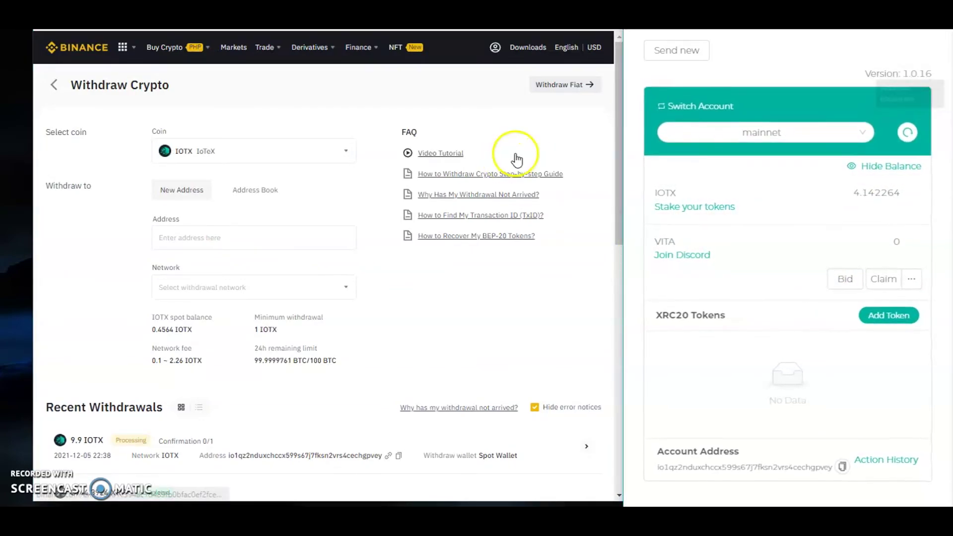
click(910, 130)
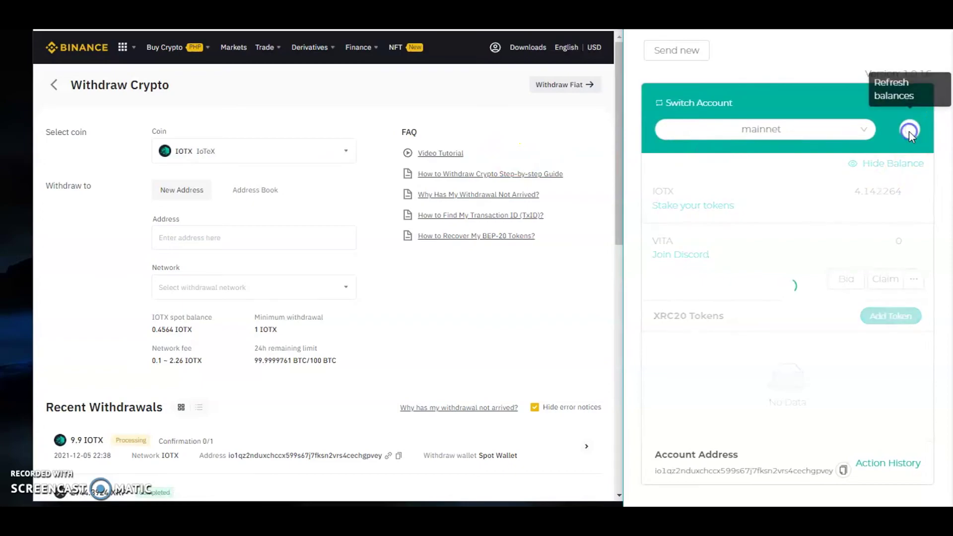
Step: Keep refreshing ioPay until the IOTX balance rises from 4.142264 to 14.042264
click(909, 131)
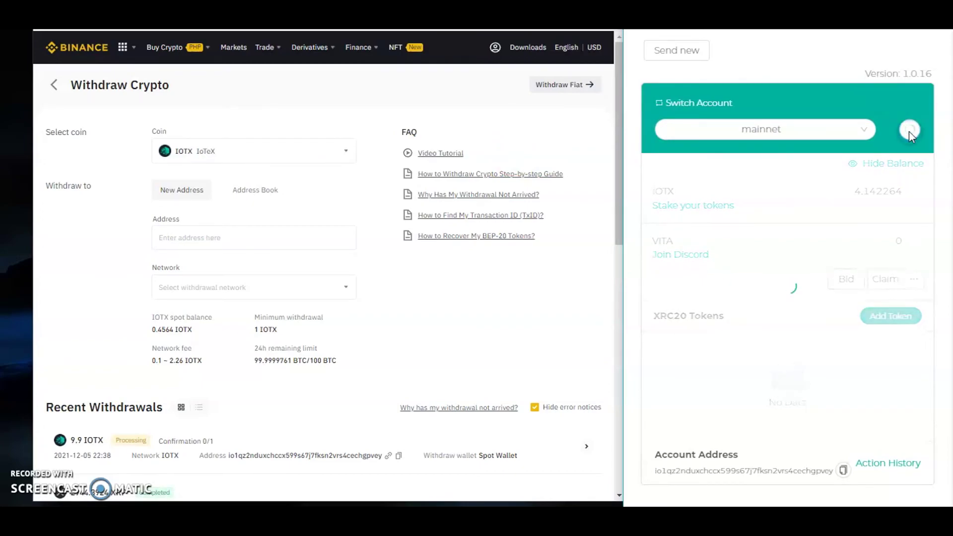
click(910, 130)
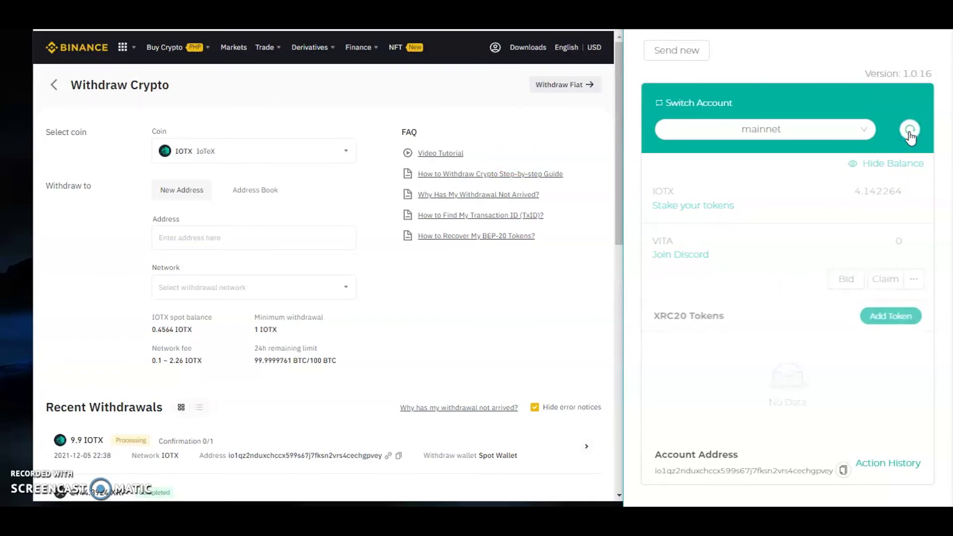
click(910, 131)
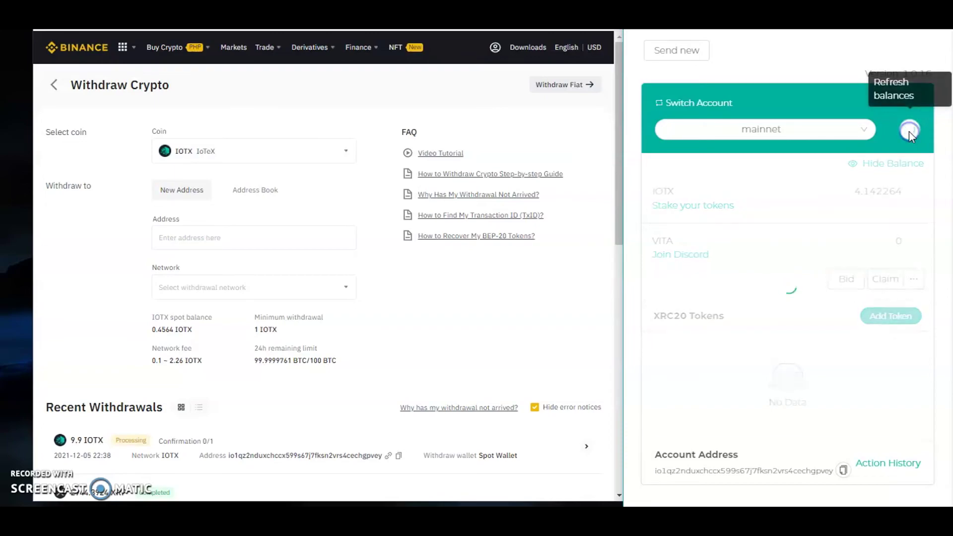
click(909, 131)
click(909, 131)
click(909, 131)
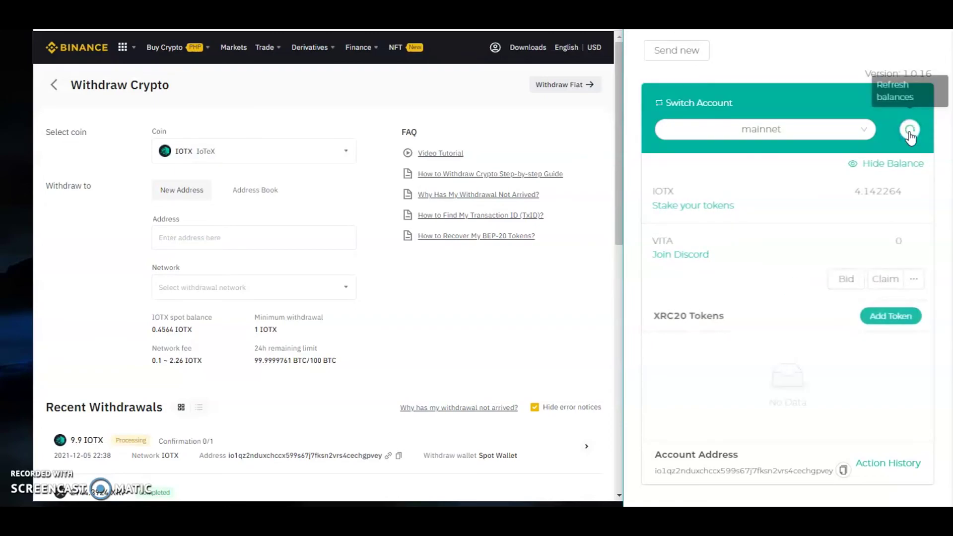
click(909, 131)
click(909, 131)
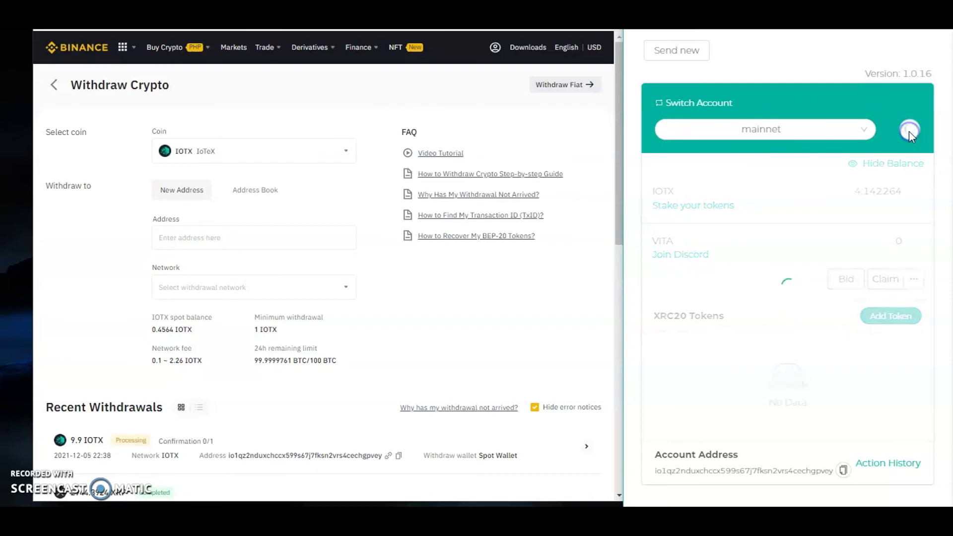
click(909, 131)
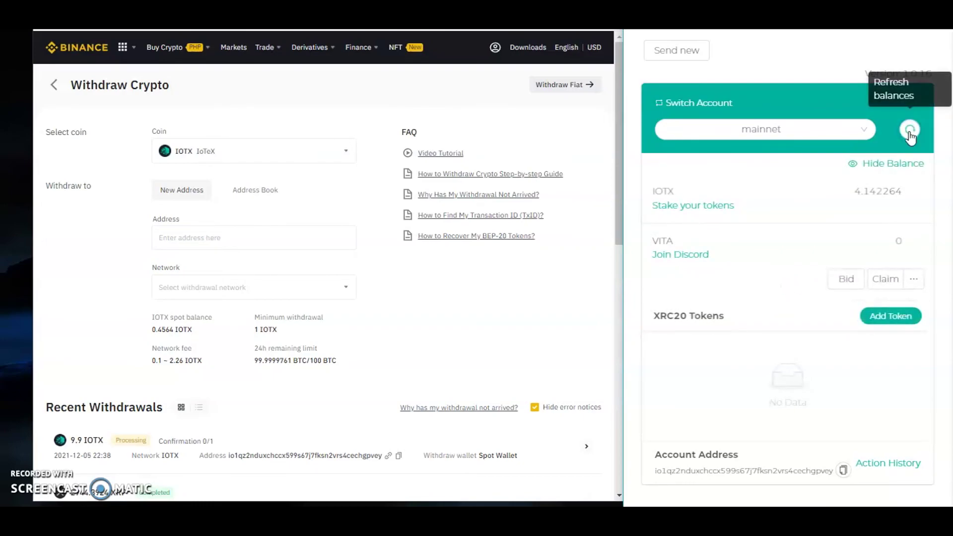
click(910, 131)
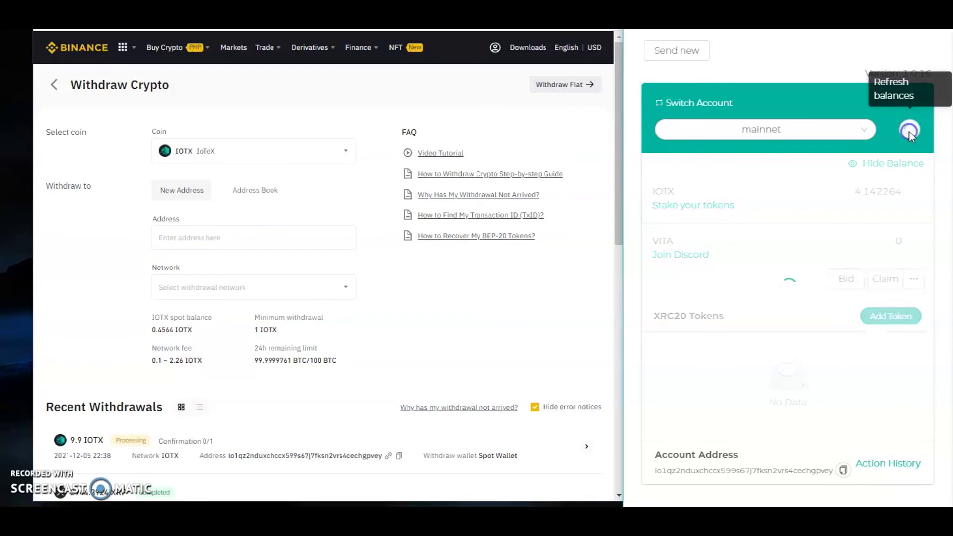
click(881, 193)
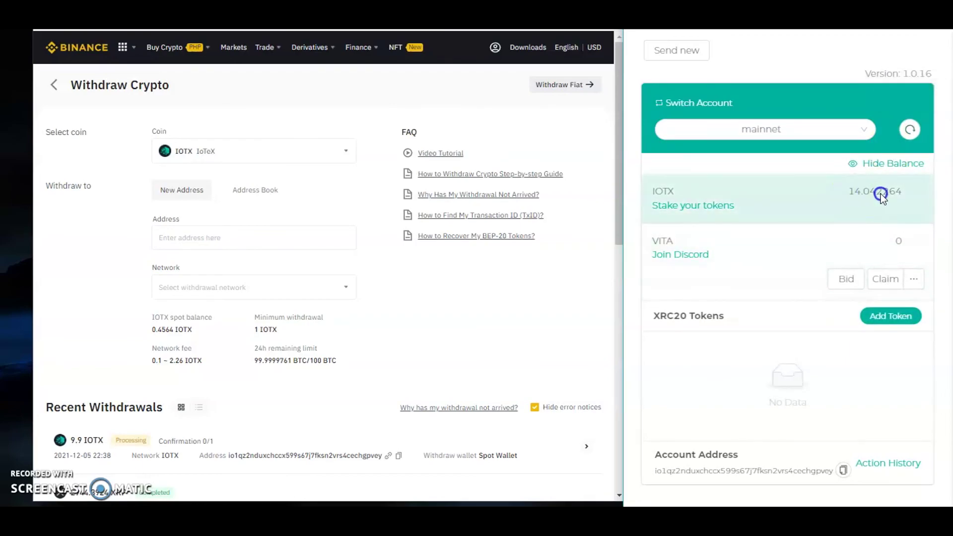